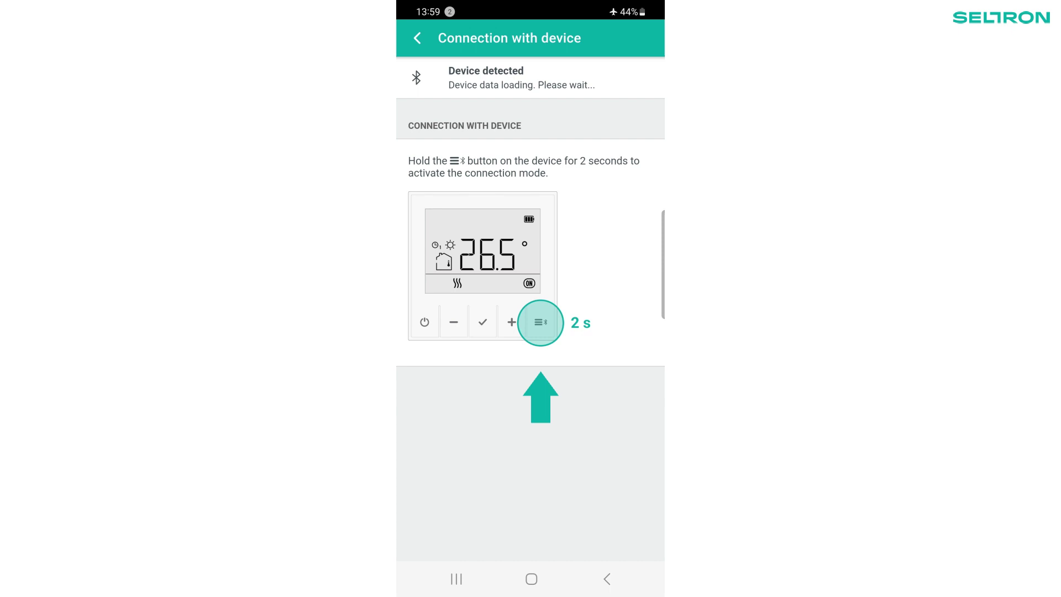
- Accept the Bluetooth pairing and finish setup with the room name 'Living room'
click(573, 521)
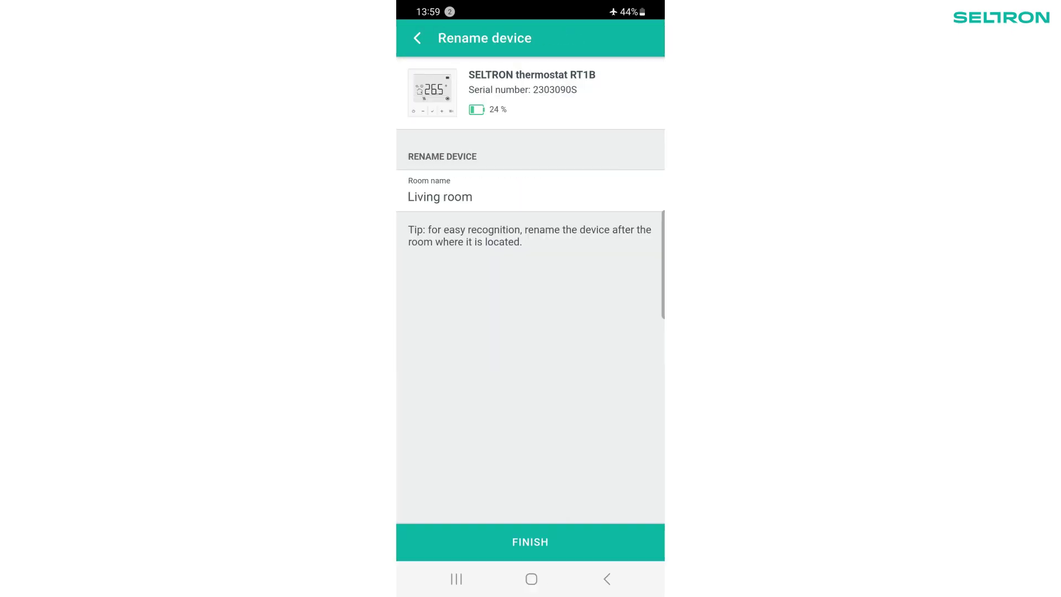
click(545, 540)
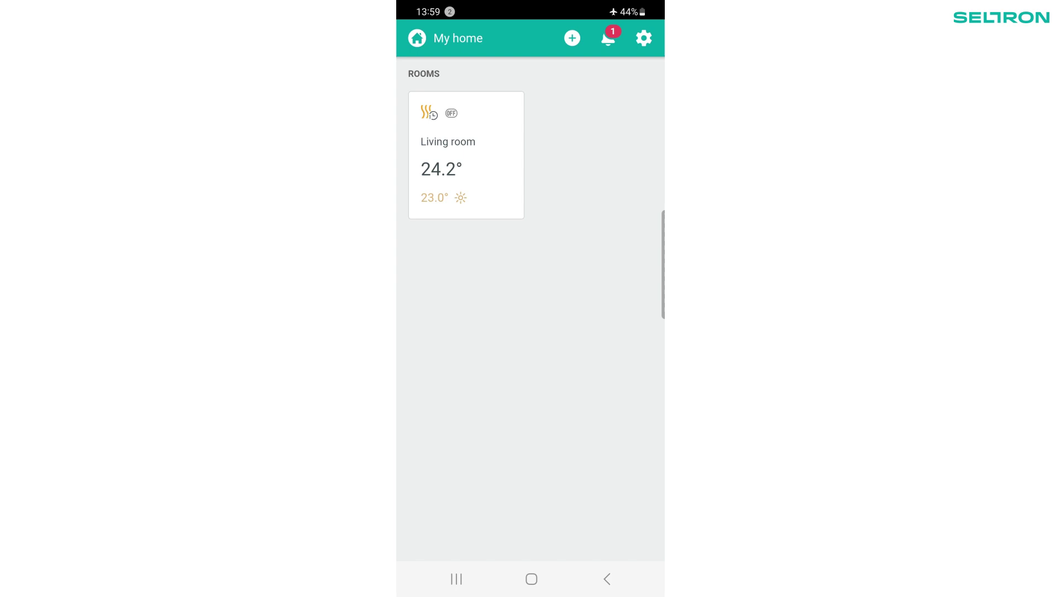
- Go from the app settings to the Living room thermostat's device settings
click(644, 38)
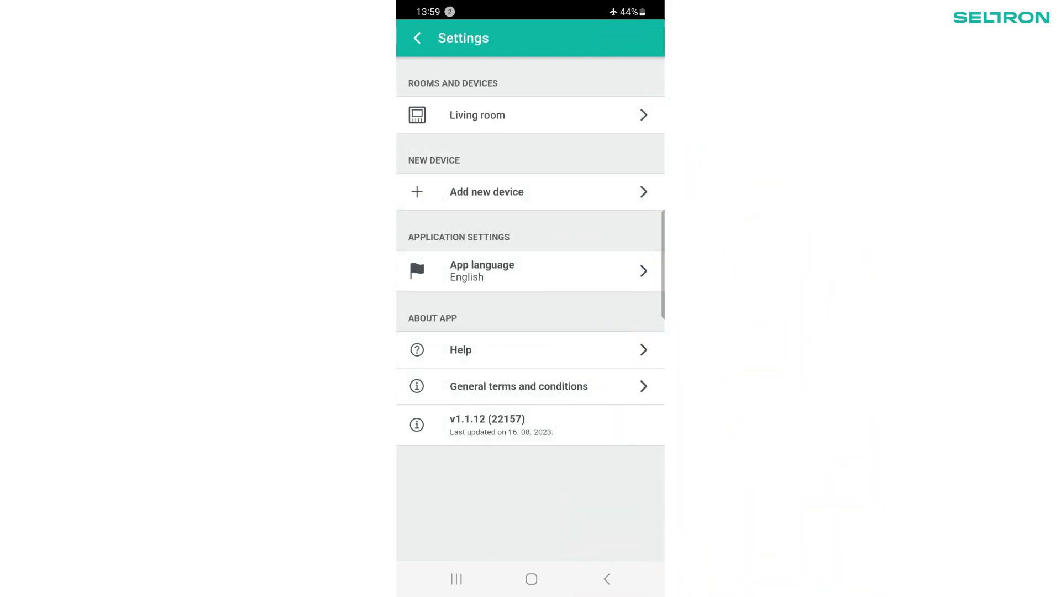
click(670, 113)
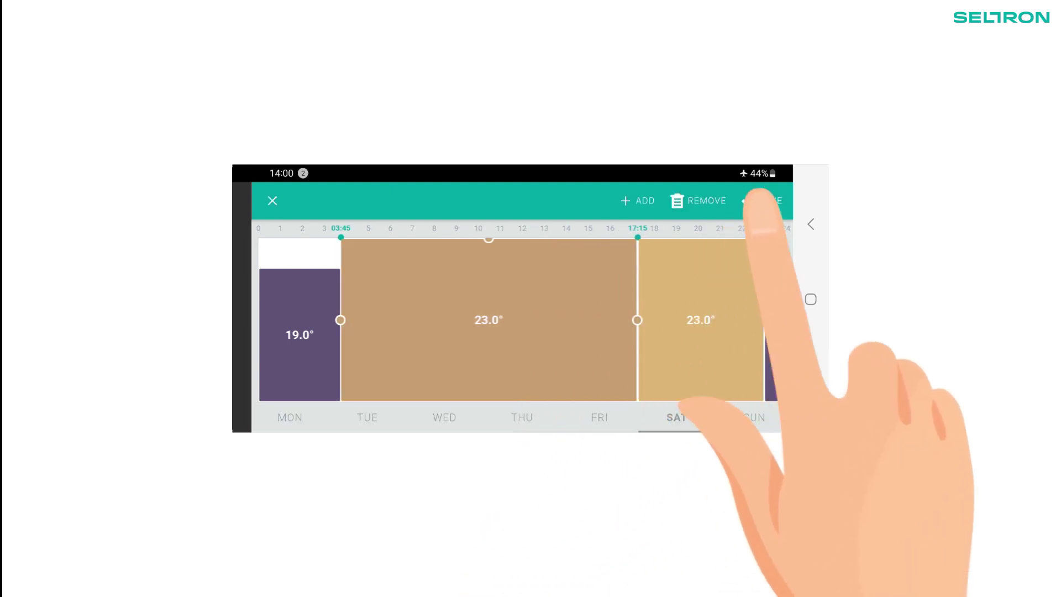
- Save Saturday's merged 23° period running from about 03:45 to 23:00
click(762, 200)
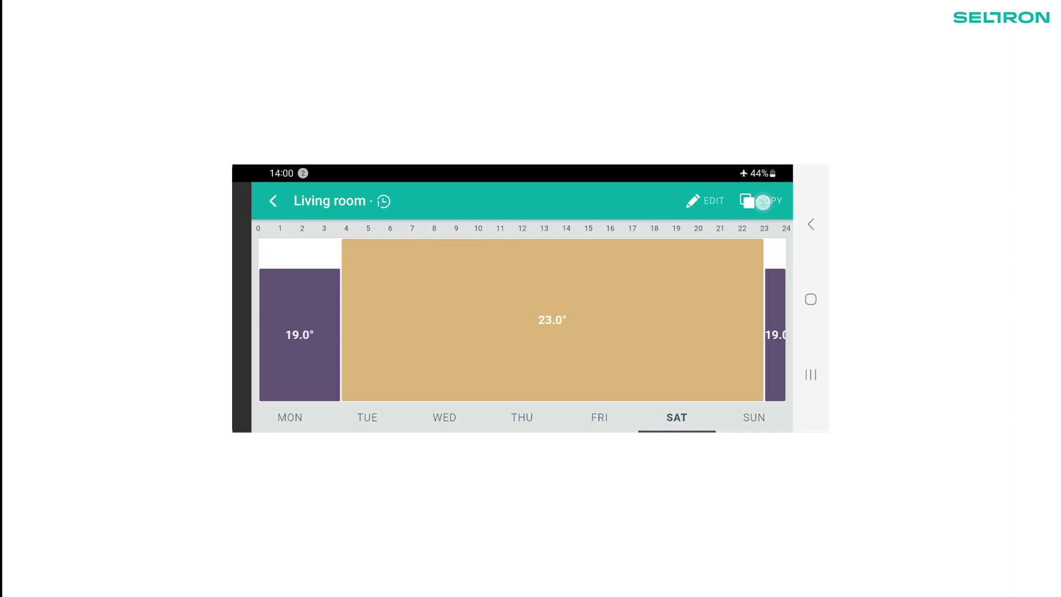
- Copy Saturday's schedule to Sunday, save, and return to the weekly overview
click(763, 202)
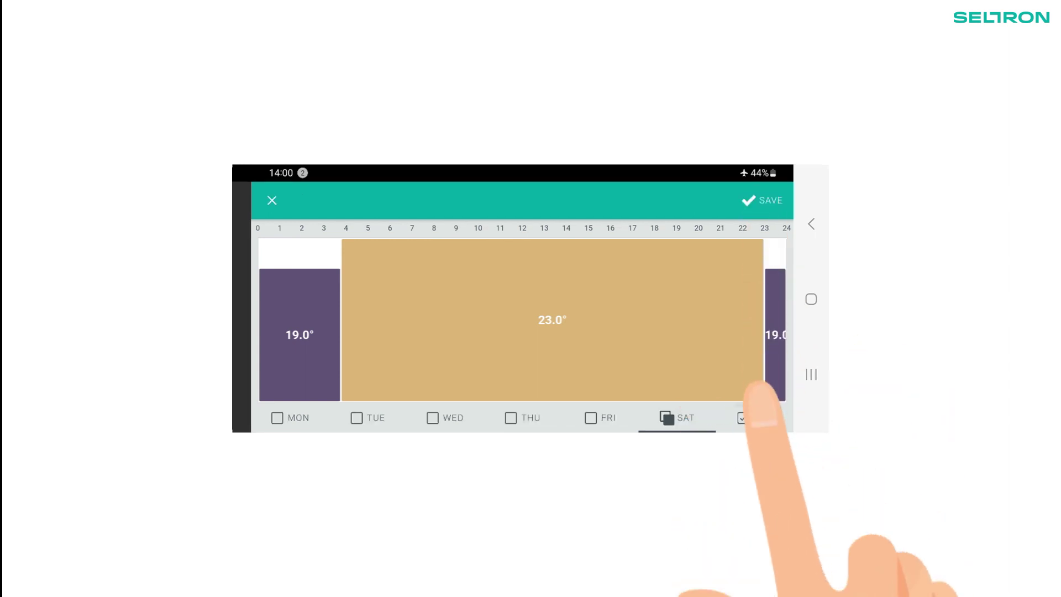
click(745, 417)
click(763, 201)
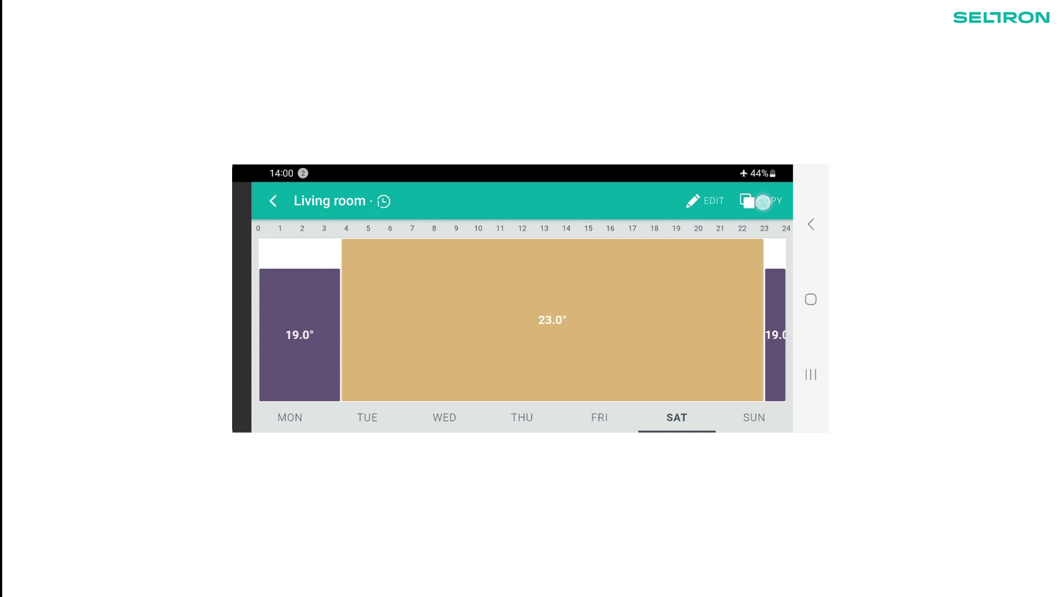
click(273, 200)
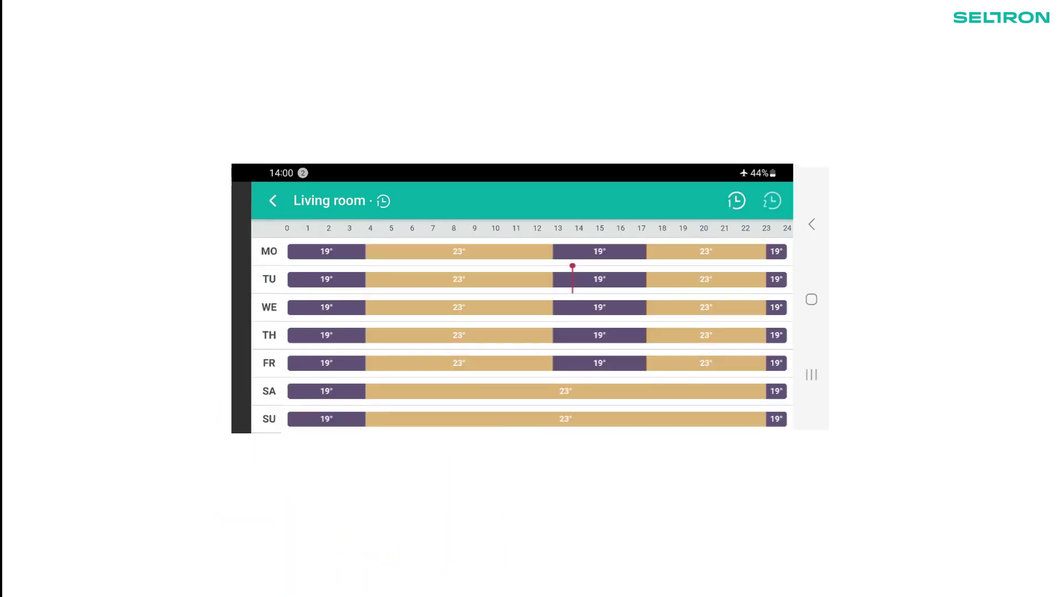